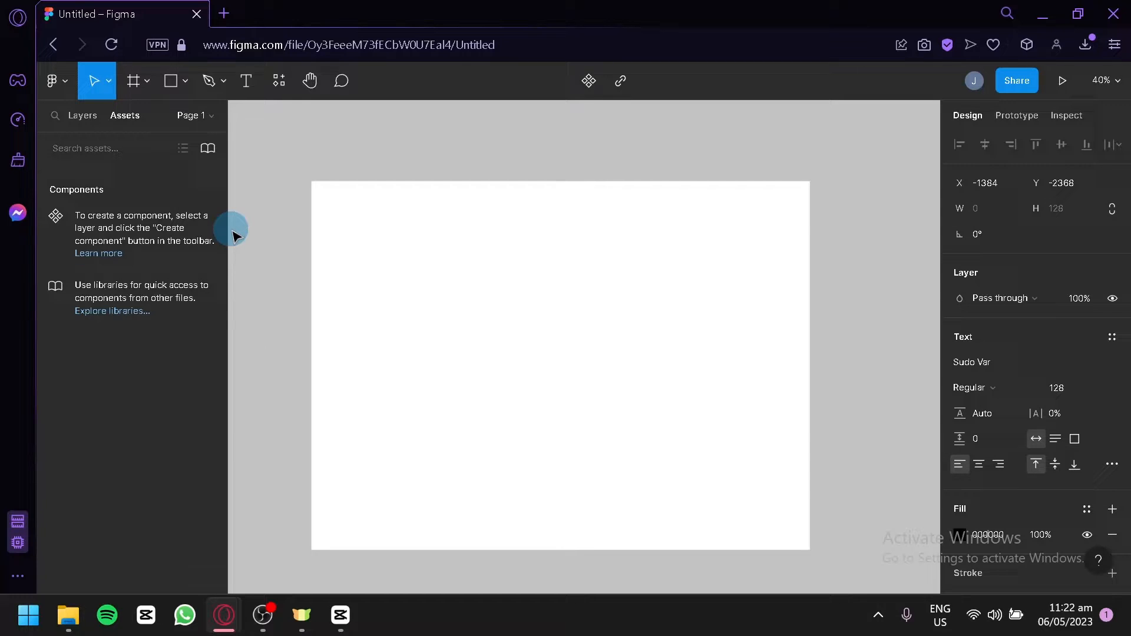
- Draw a text box across the upper part of the white frame and enter the sentence
click(245, 84)
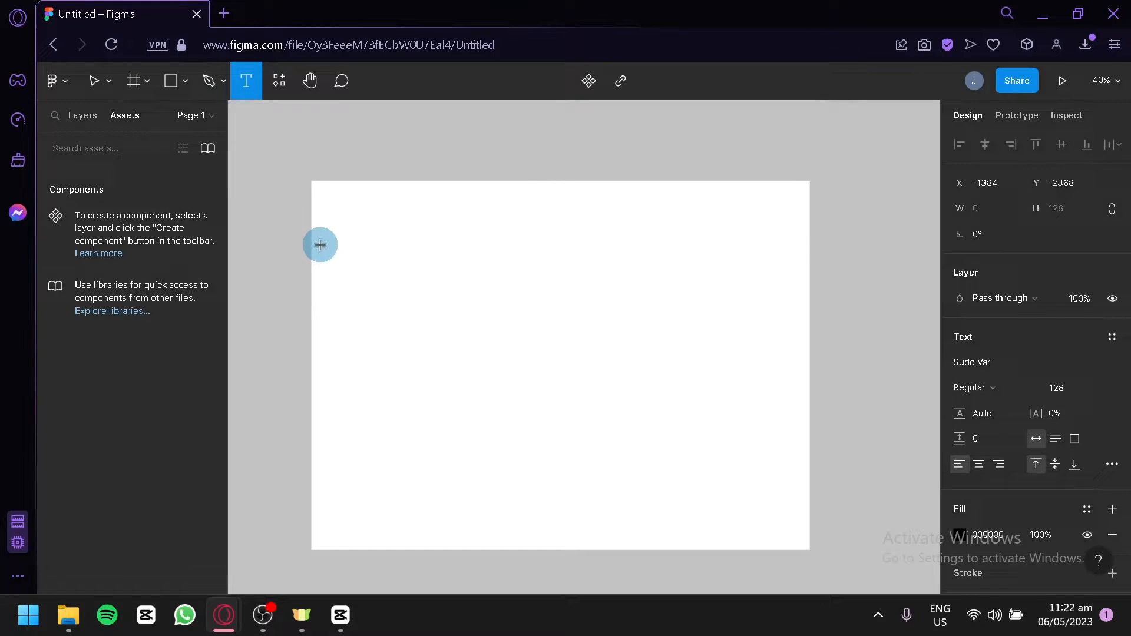
mouse_move(318, 215)
mouse_down()
mouse_move(774, 345)
mouse_move(800, 340)
mouse_up()
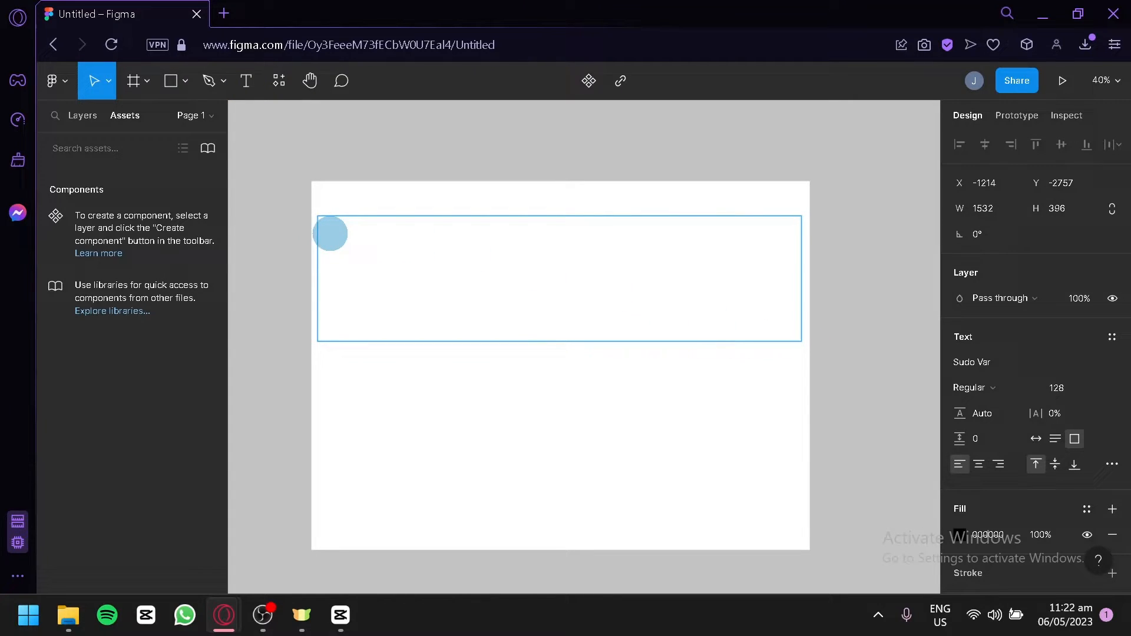
text(whatever t)
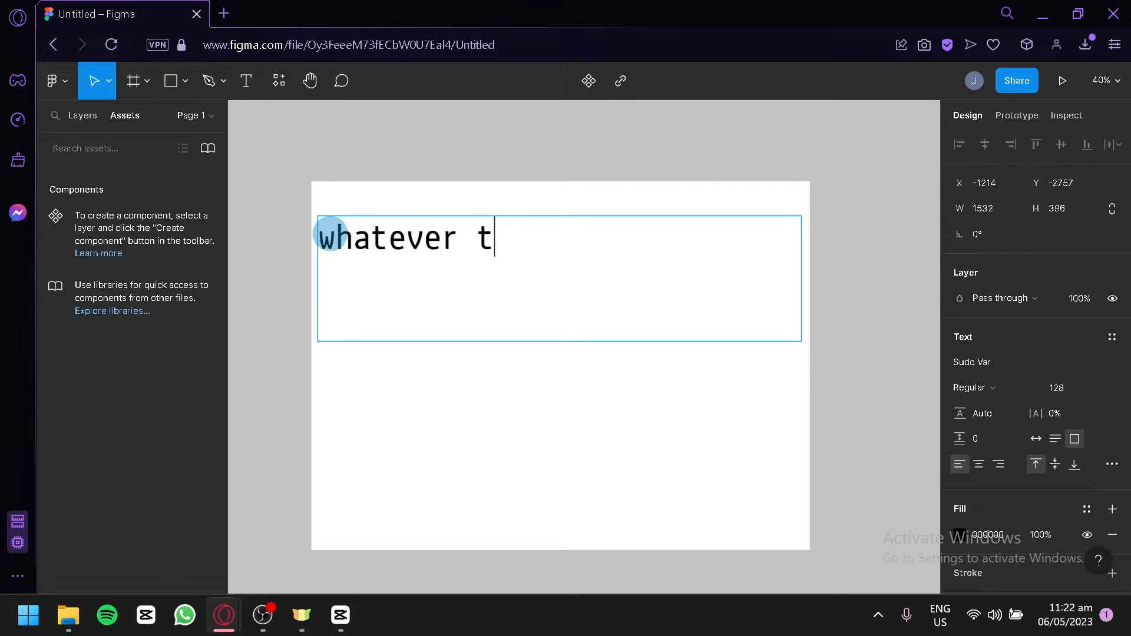
text(ext you would )
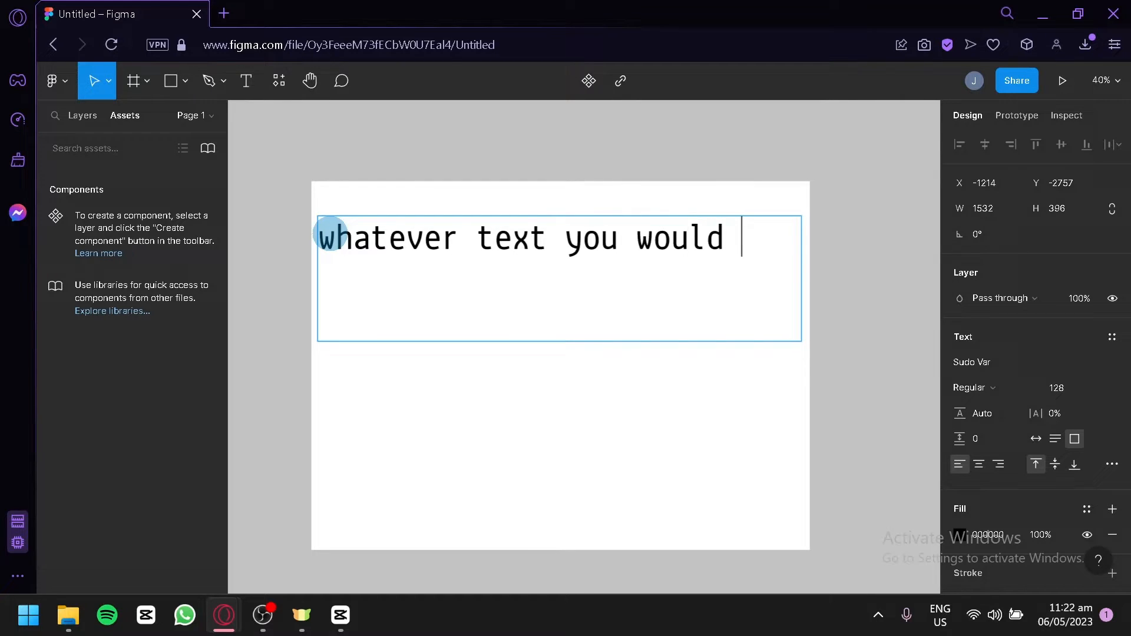
text(like to add)
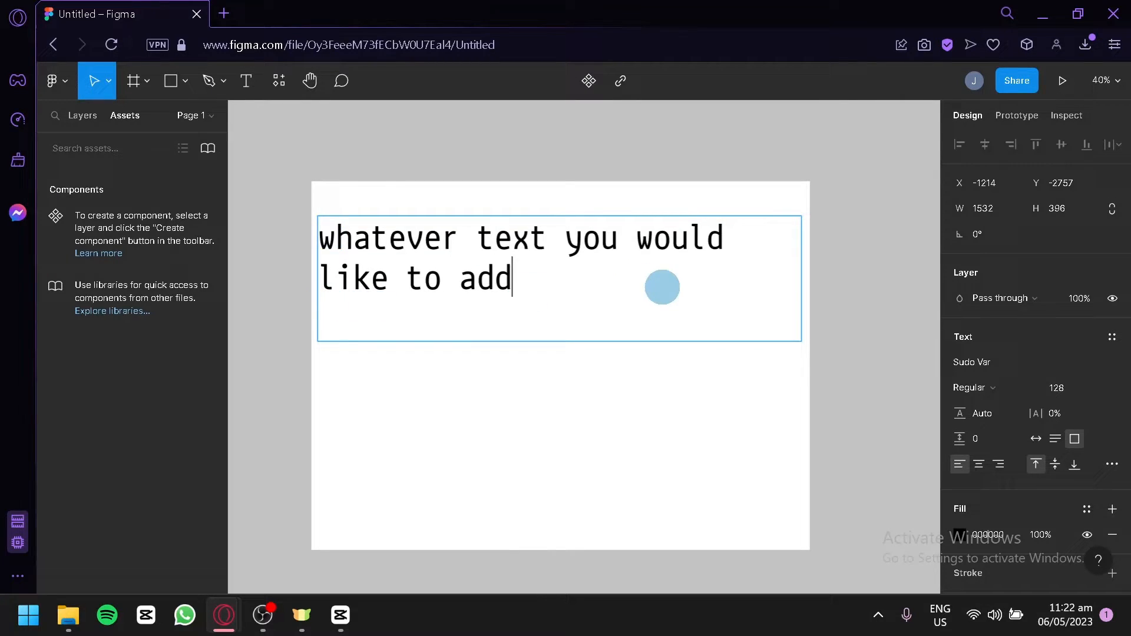
- Select the whole sentence and dismiss the collaborator details popup
drag(532, 282, 322, 231)
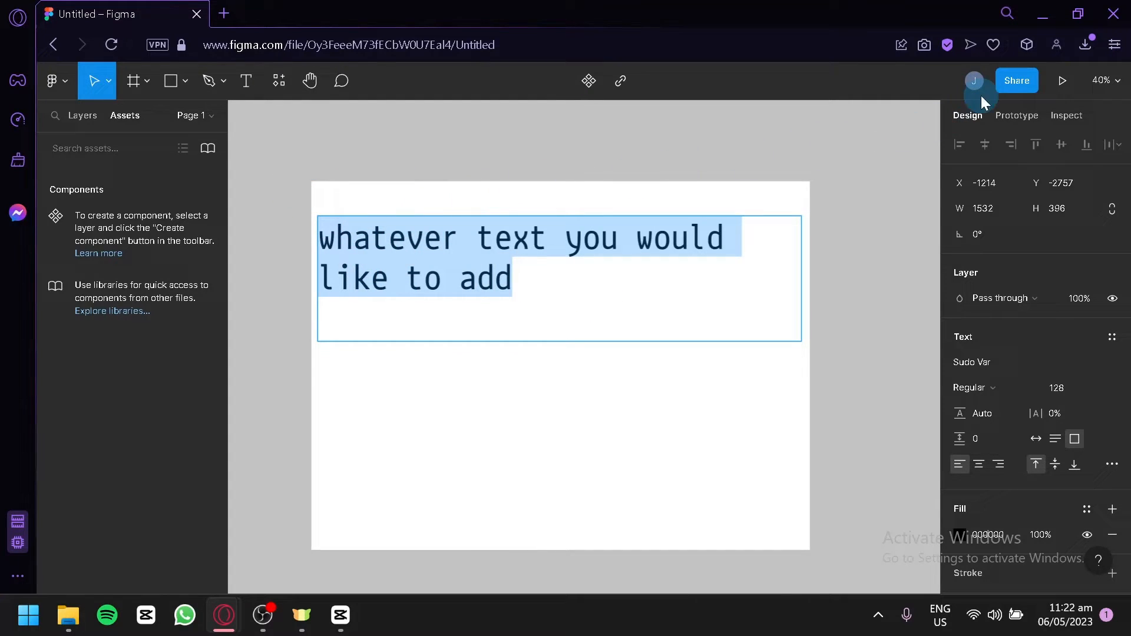
click(974, 81)
click(874, 281)
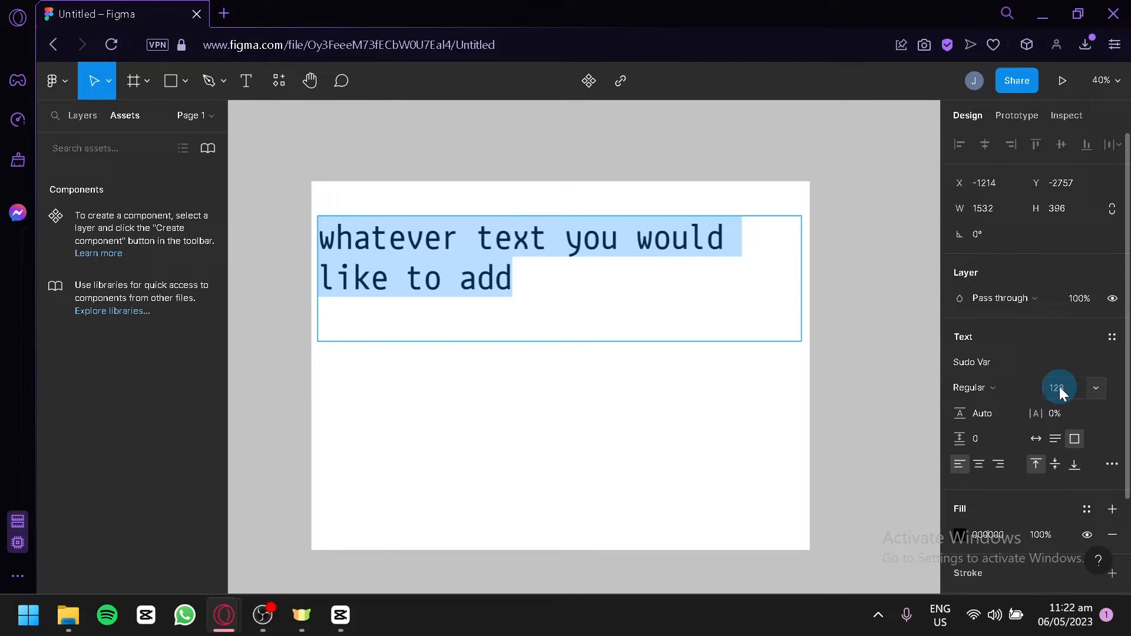
- Try preset sizes 48 and 16 from the size list, then settle on 64
click(1096, 389)
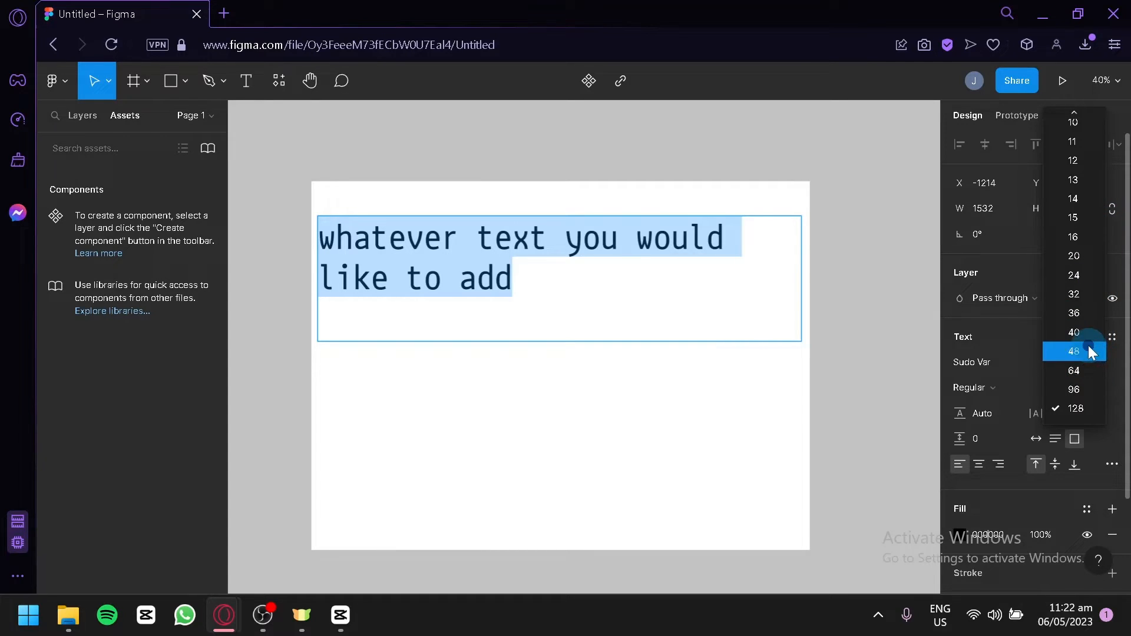
click(1089, 349)
click(1095, 390)
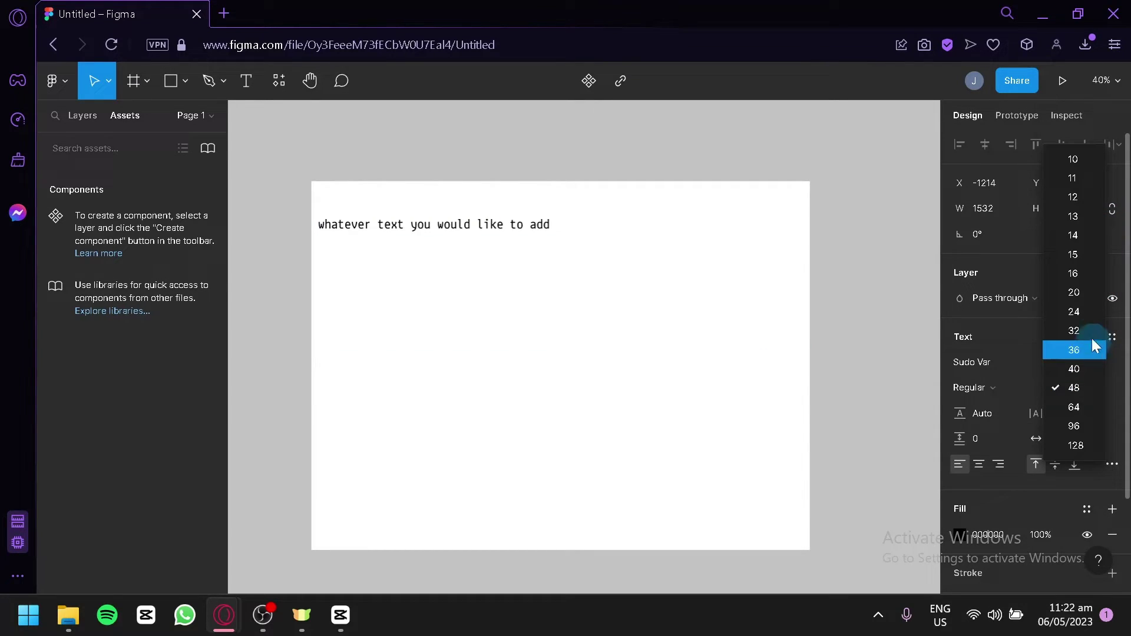
click(1084, 275)
click(1093, 388)
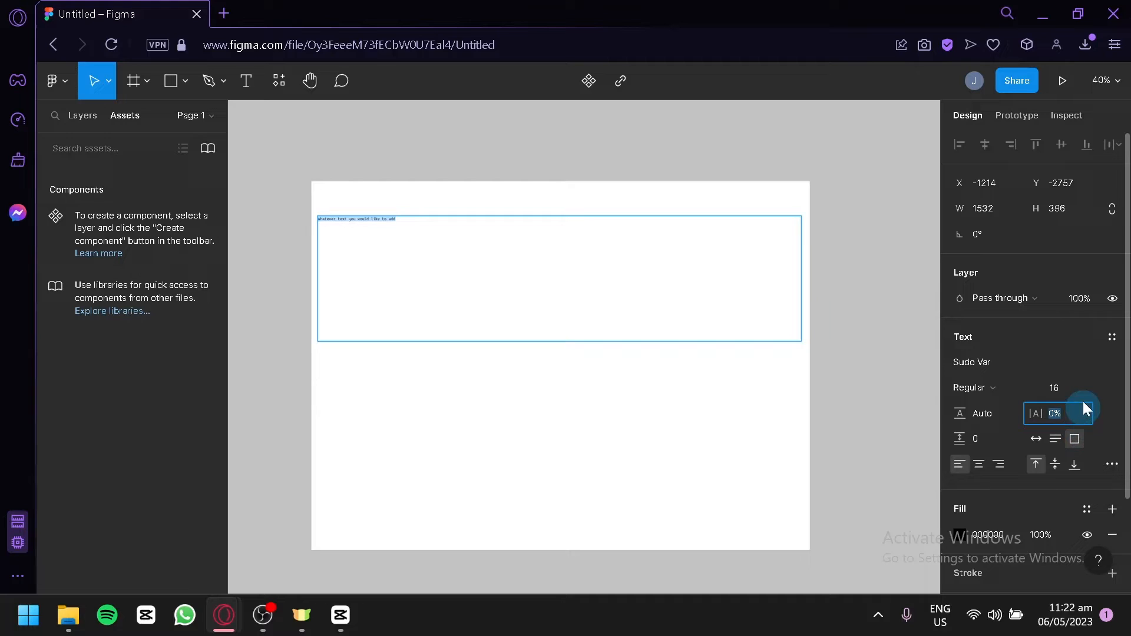
click(1094, 388)
click(1071, 511)
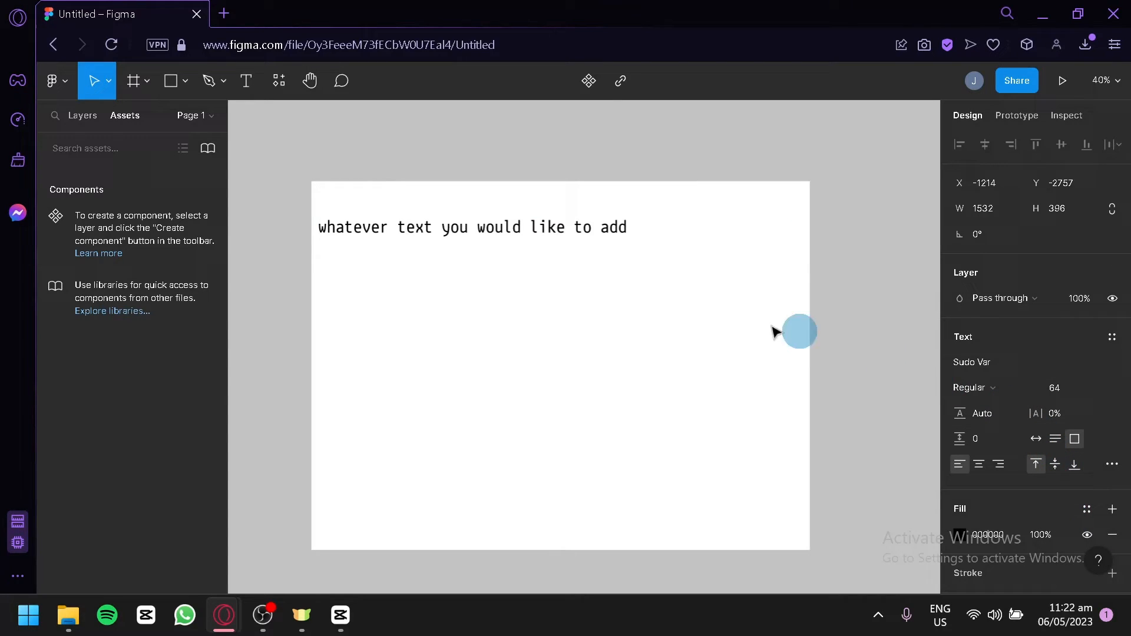
- Select the sentence again and keep the font weight at Regular
double_click(561, 283)
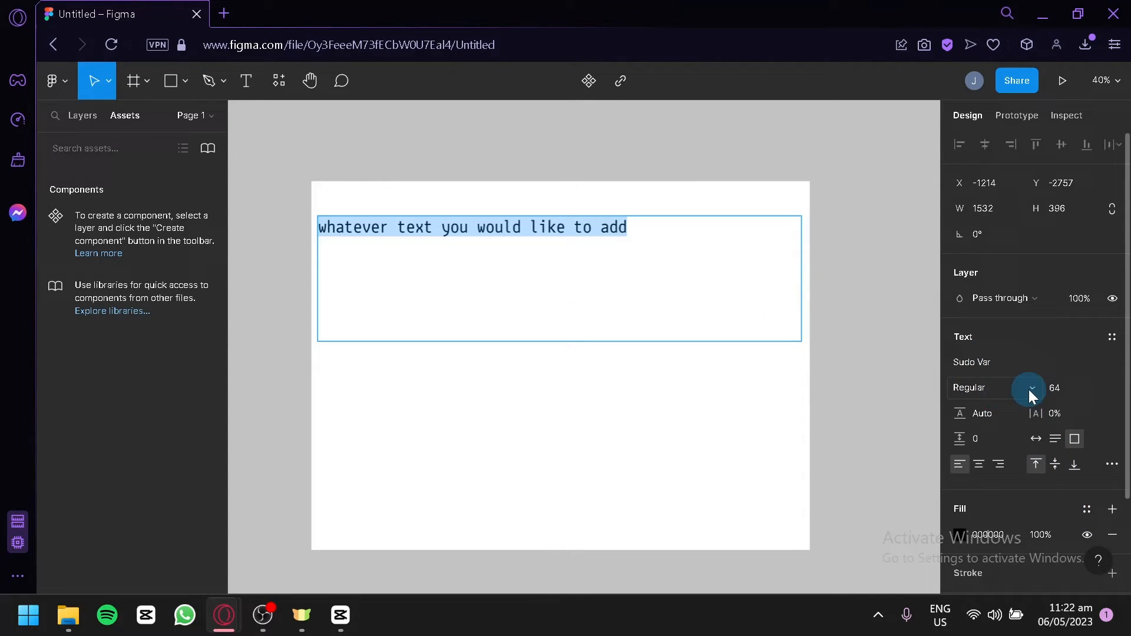
click(1028, 390)
click(1093, 387)
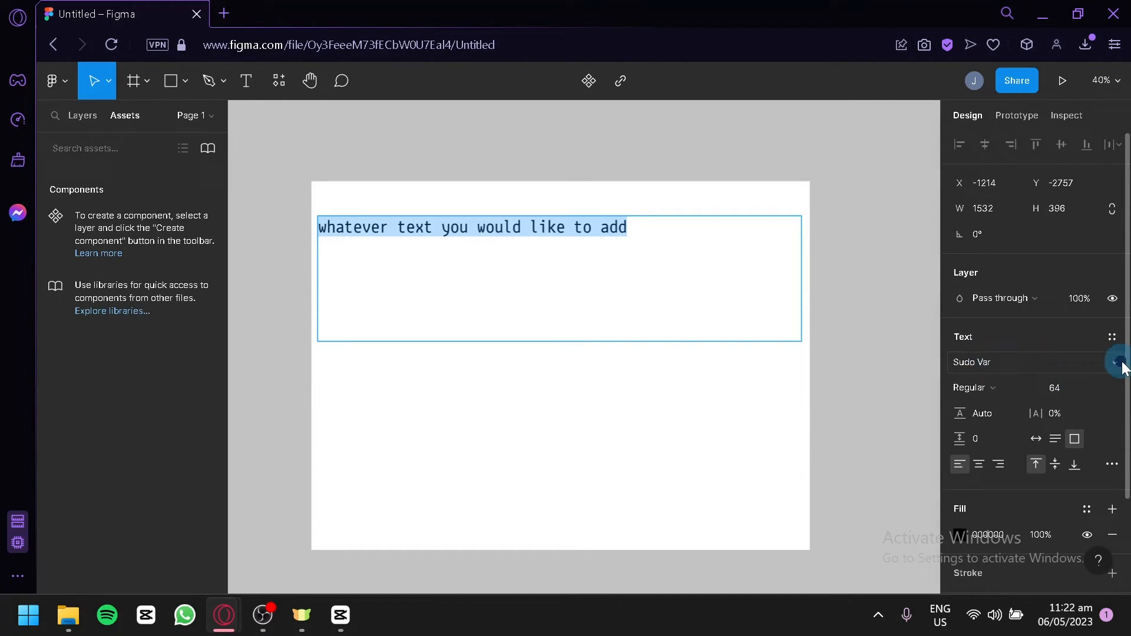
- Change the font family from Sudo Var to Tauri and finish editing
click(1111, 362)
scroll(1054, 330, down, 4)
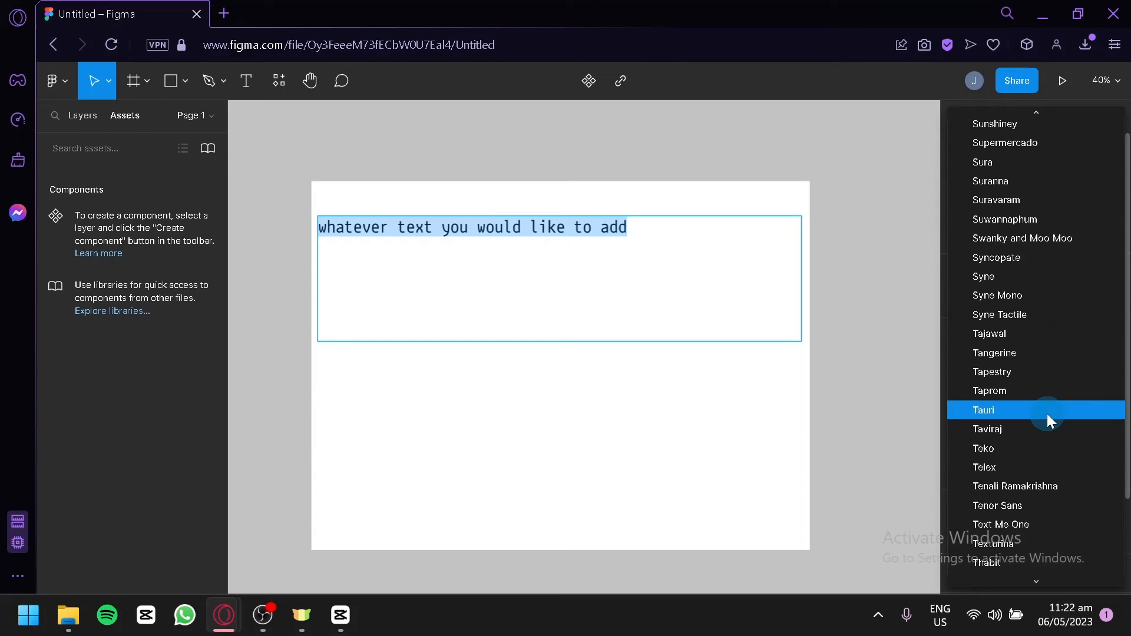
click(1042, 411)
click(607, 363)
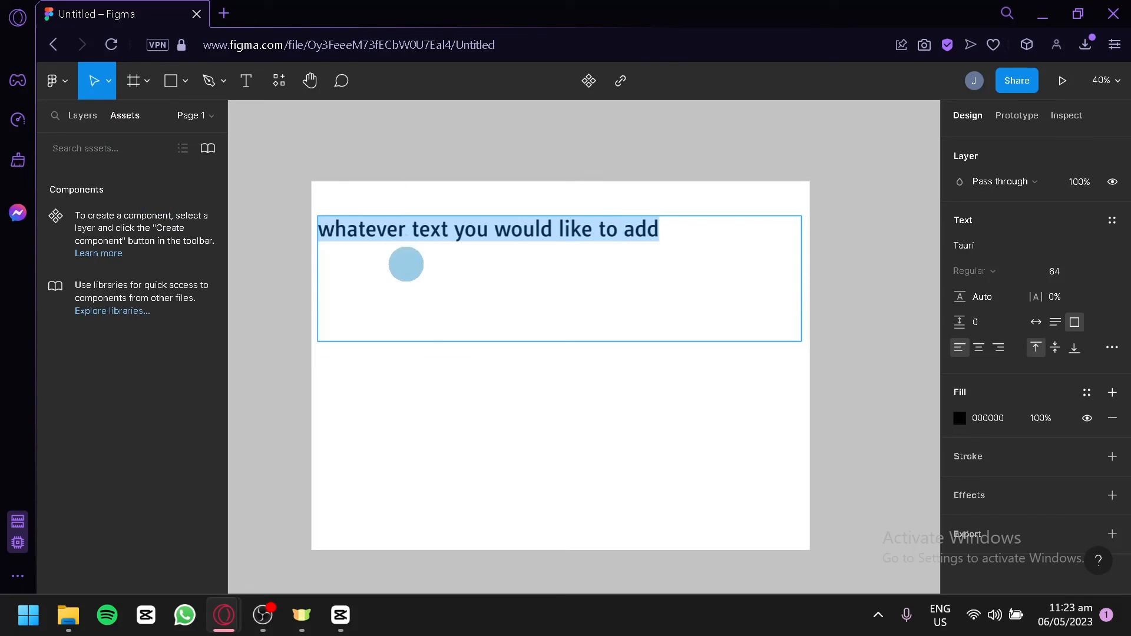
click(451, 378)
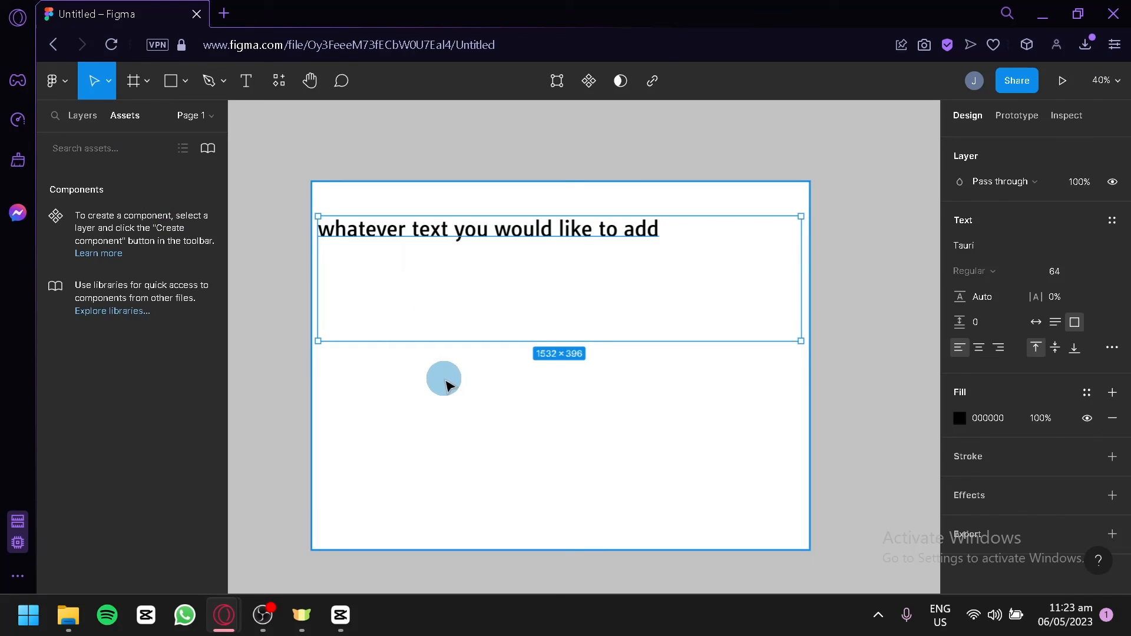